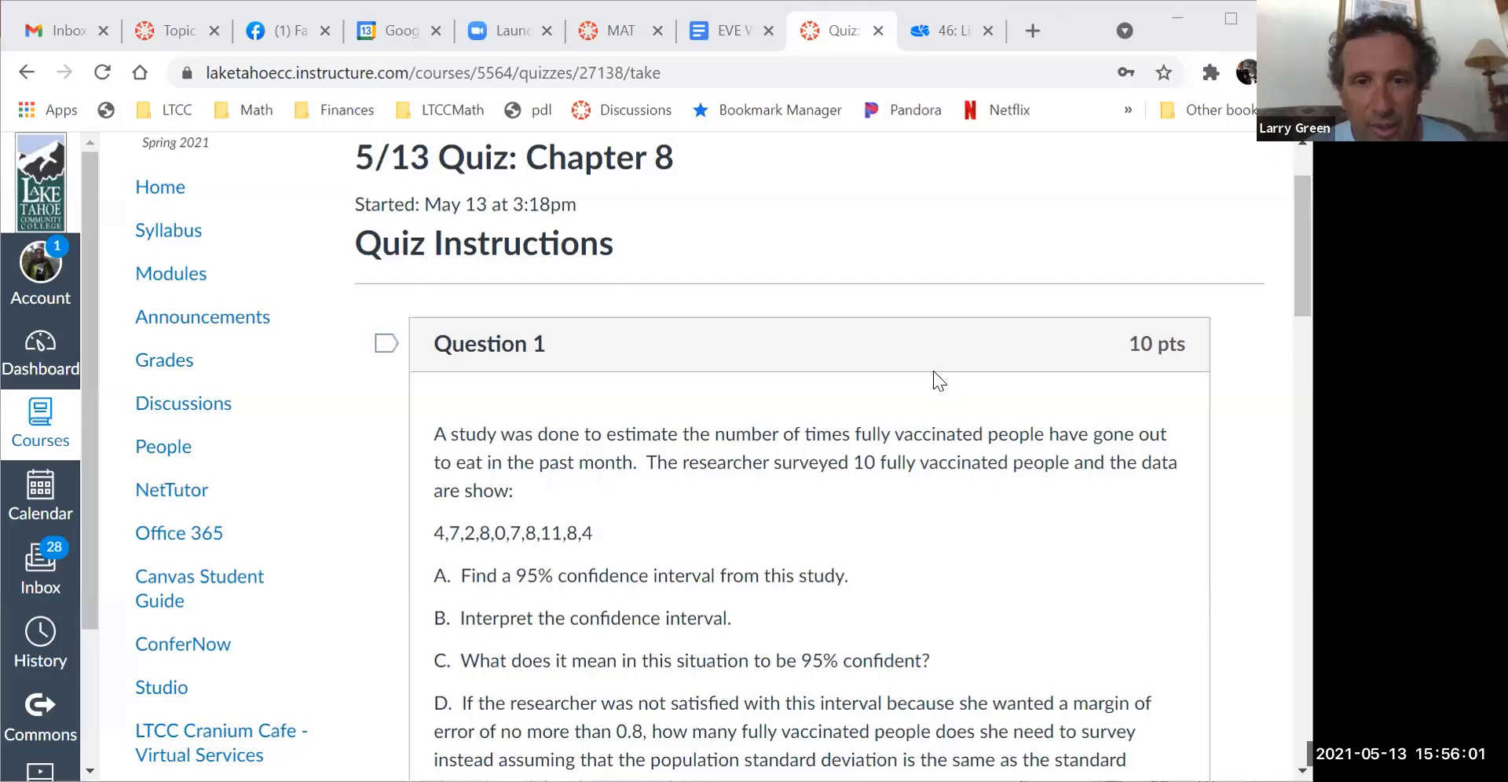
Select the ten data values in the question text.
{"action": "scroll", "coordinate": [743, 532], "scroll_direction": "down", "scroll_amount": 3}
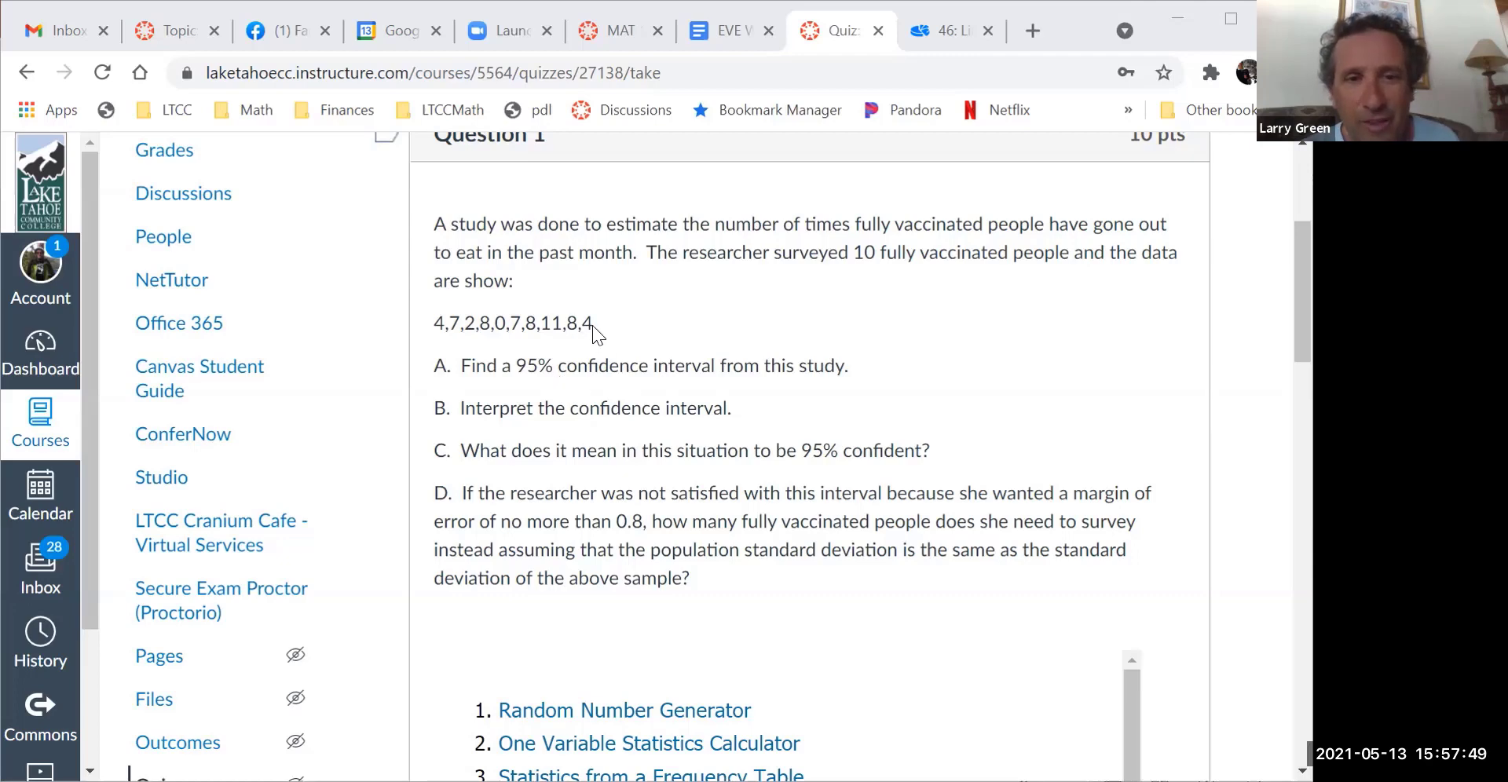
{"action": "left_click_drag", "start_coordinate": [593, 323], "coordinate": [431, 322]}
{"action": "key", "text": "ctrl+c"}
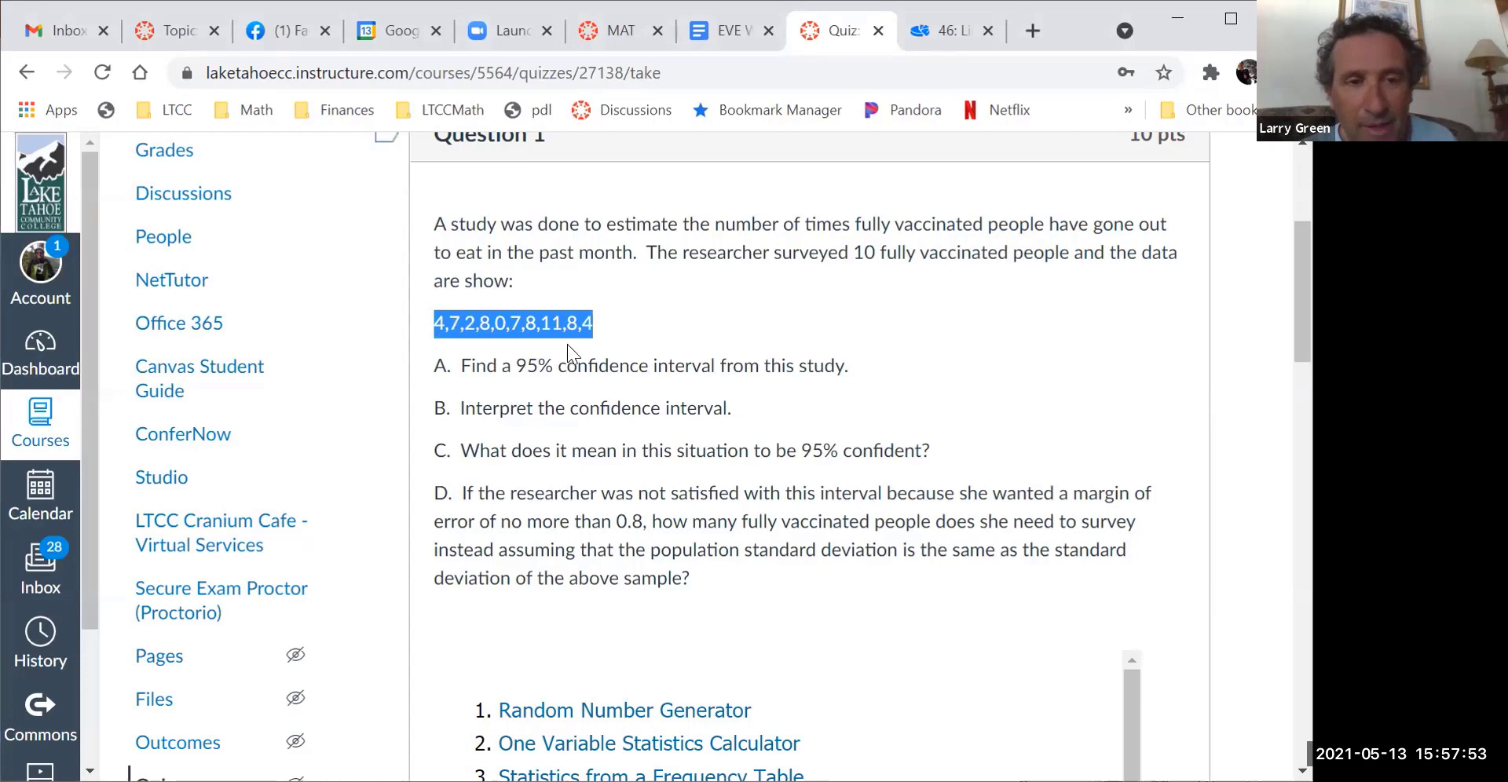
{"action": "left_click", "coordinate": [661, 367]}
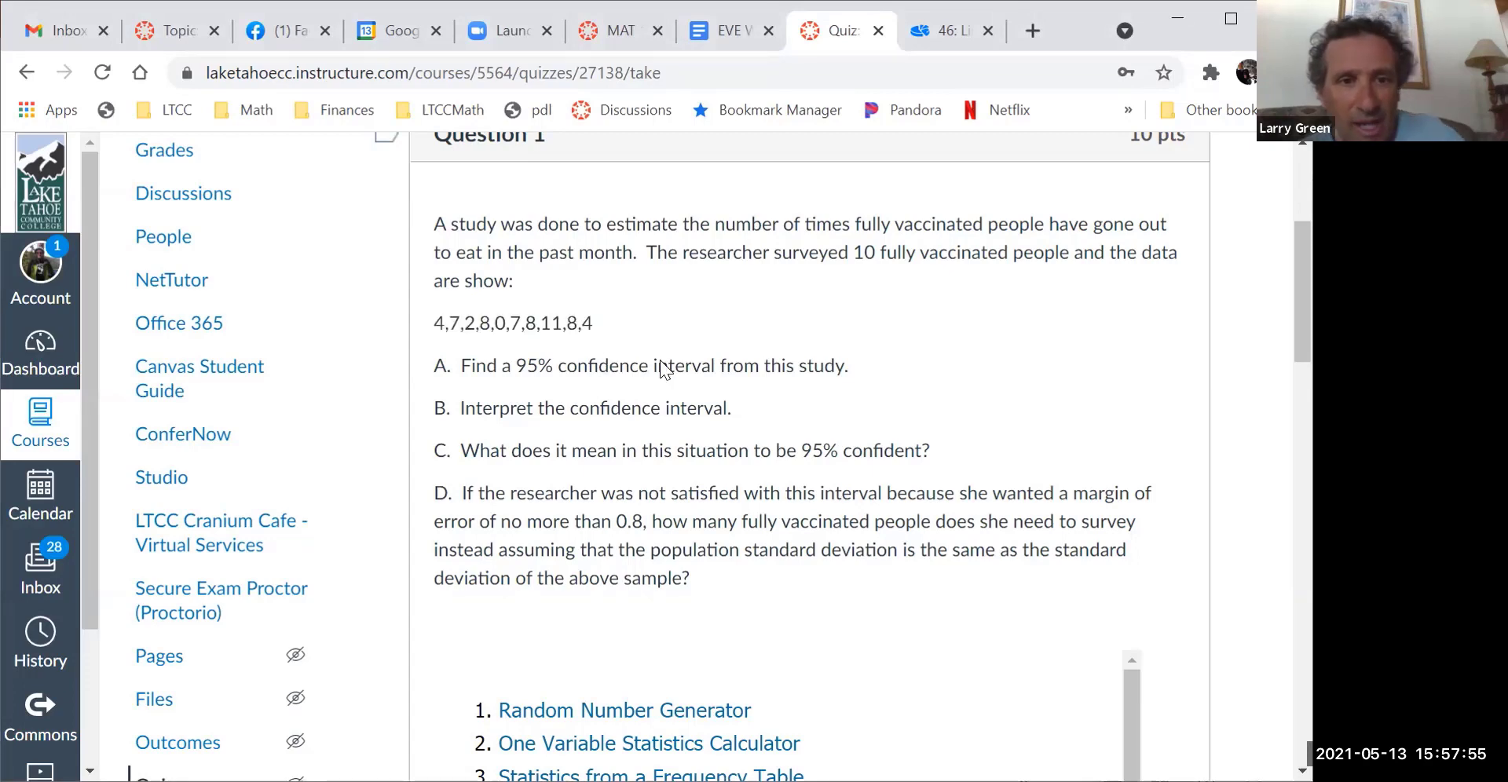
{"action": "scroll", "coordinate": [660, 362], "scroll_direction": "down", "scroll_amount": 7}
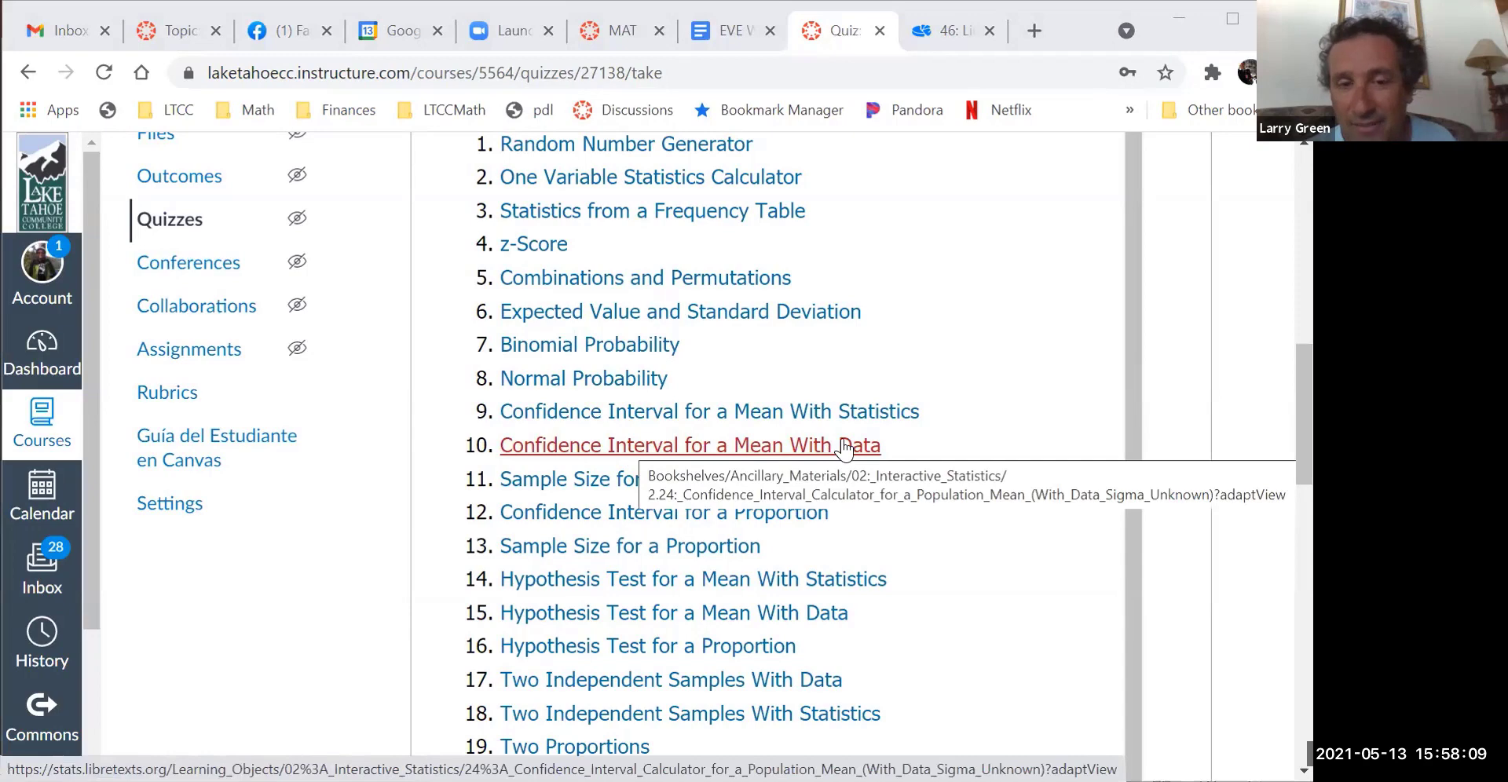
Paste the ten values into the mean-interval calculator at CL .95 for bounds 3.5286 to 8.2714.
{"action": "left_click", "coordinate": [742, 448]}
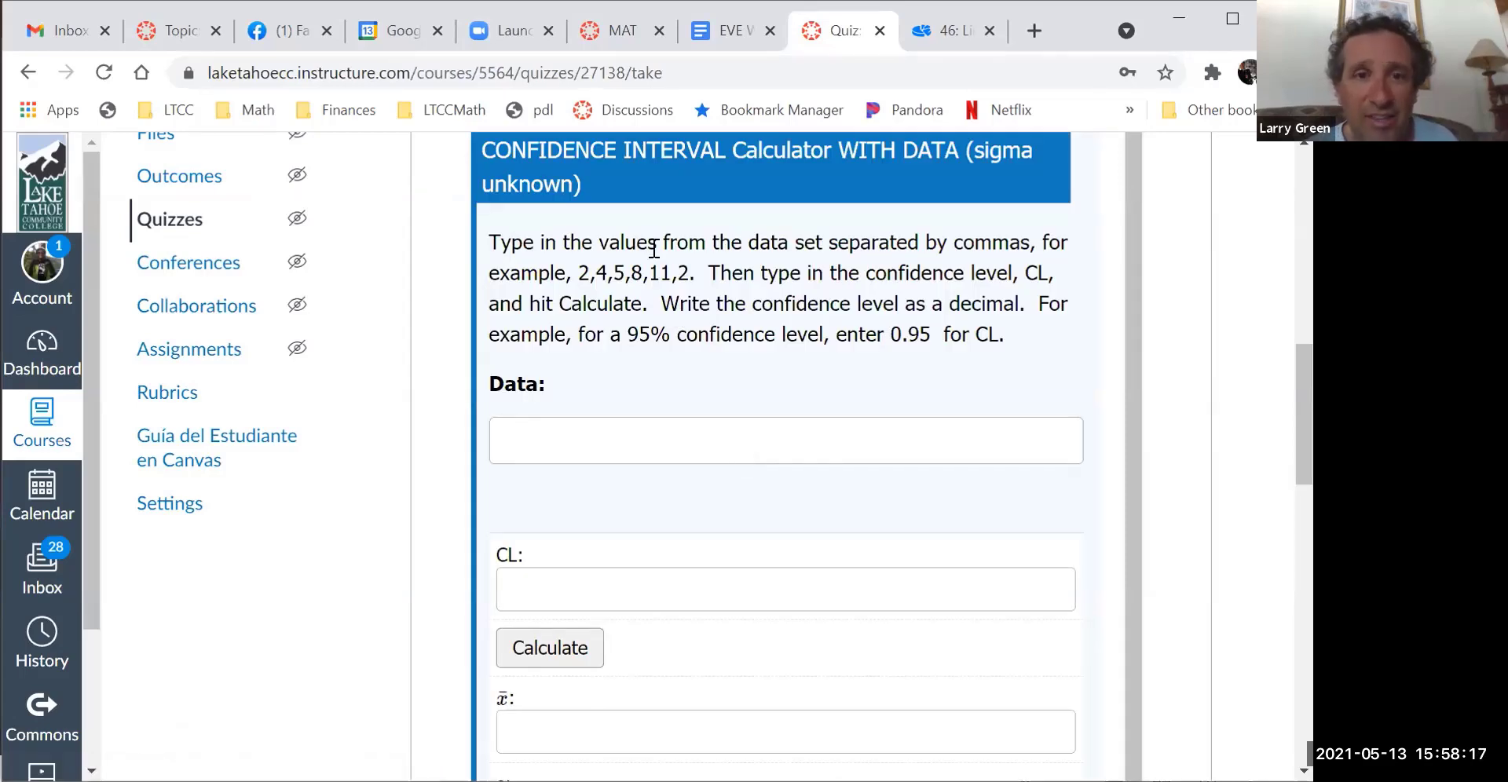
{"action": "left_click", "coordinate": [613, 431]}
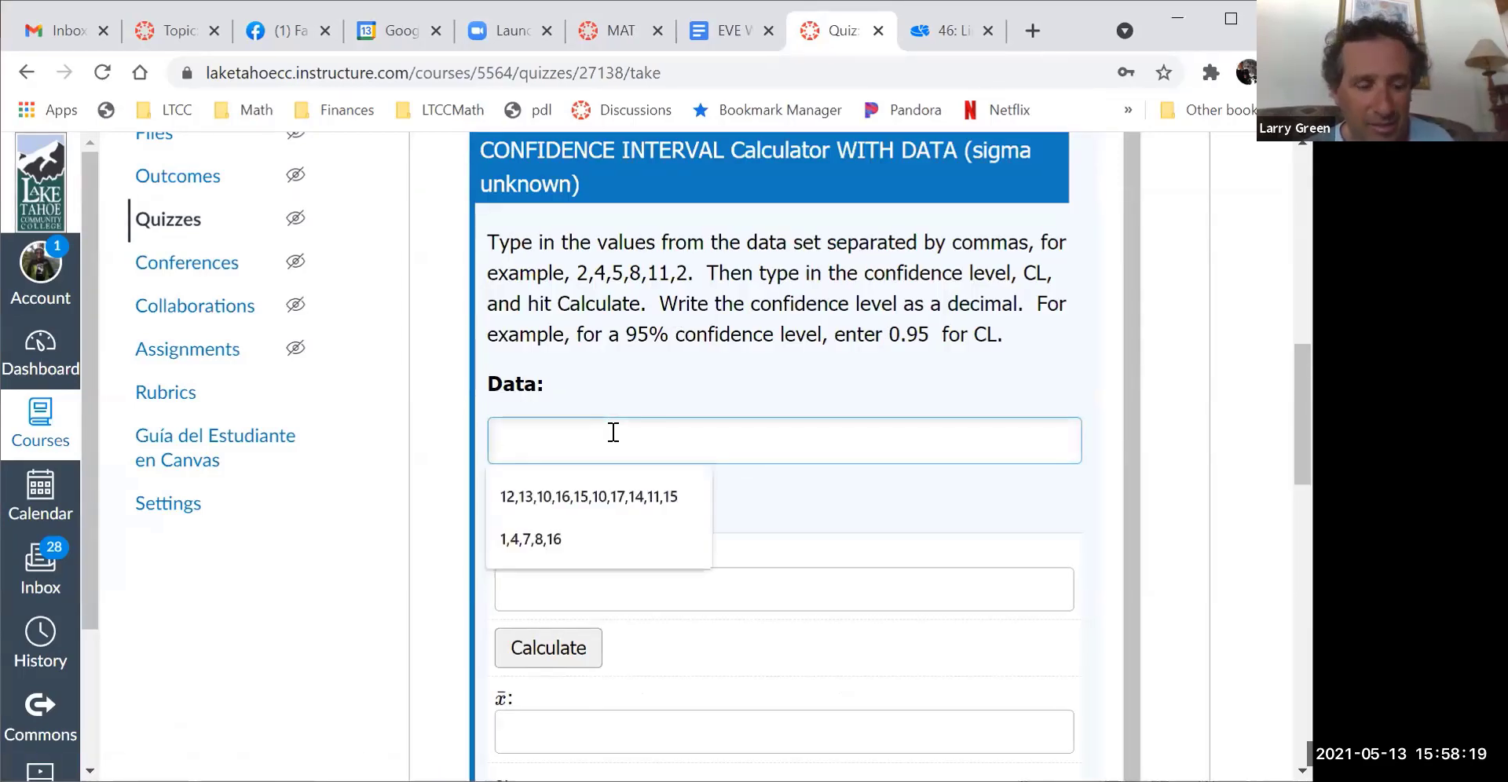
{"action": "key", "text": "ctrl+v"}
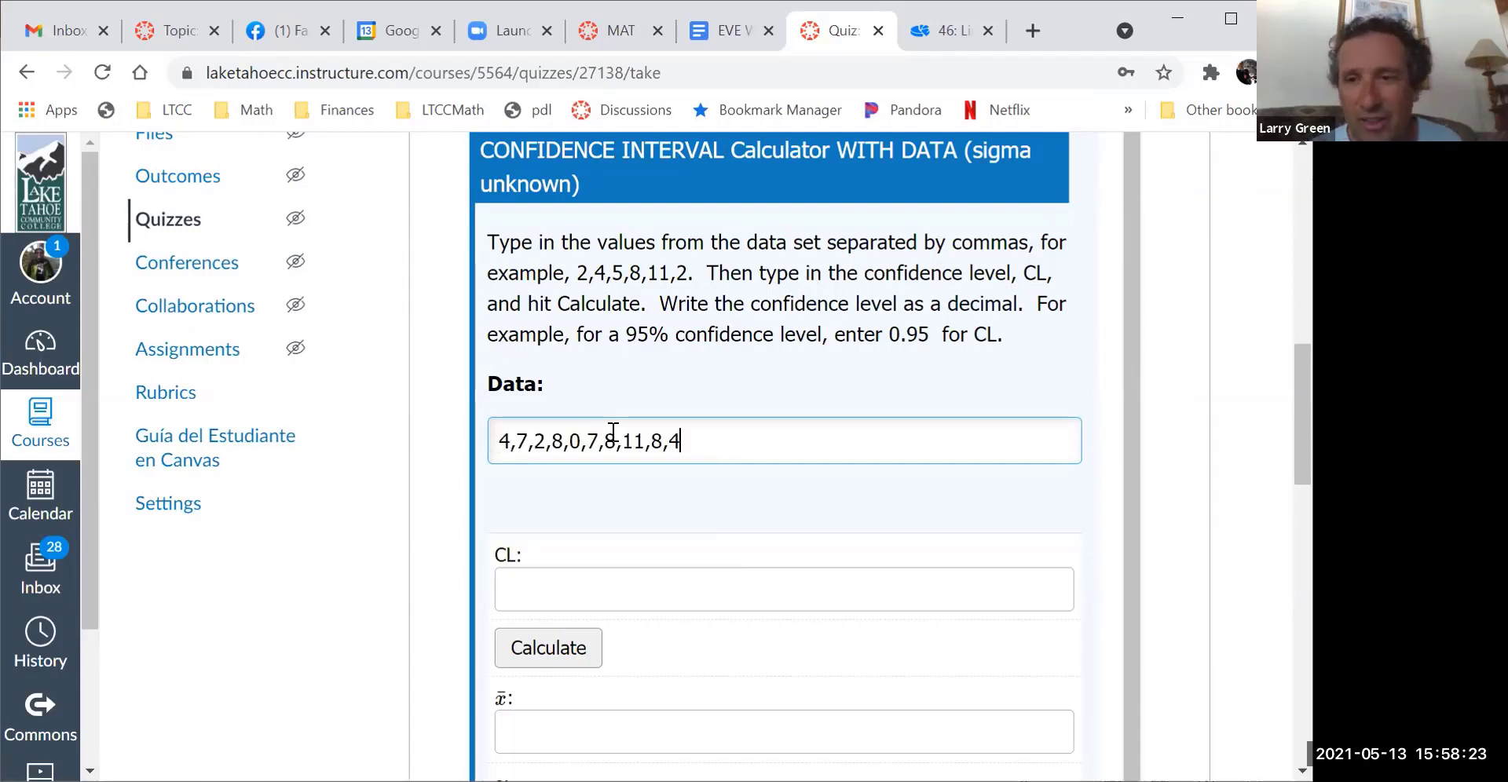
{"action": "left_click", "coordinate": [571, 587]}
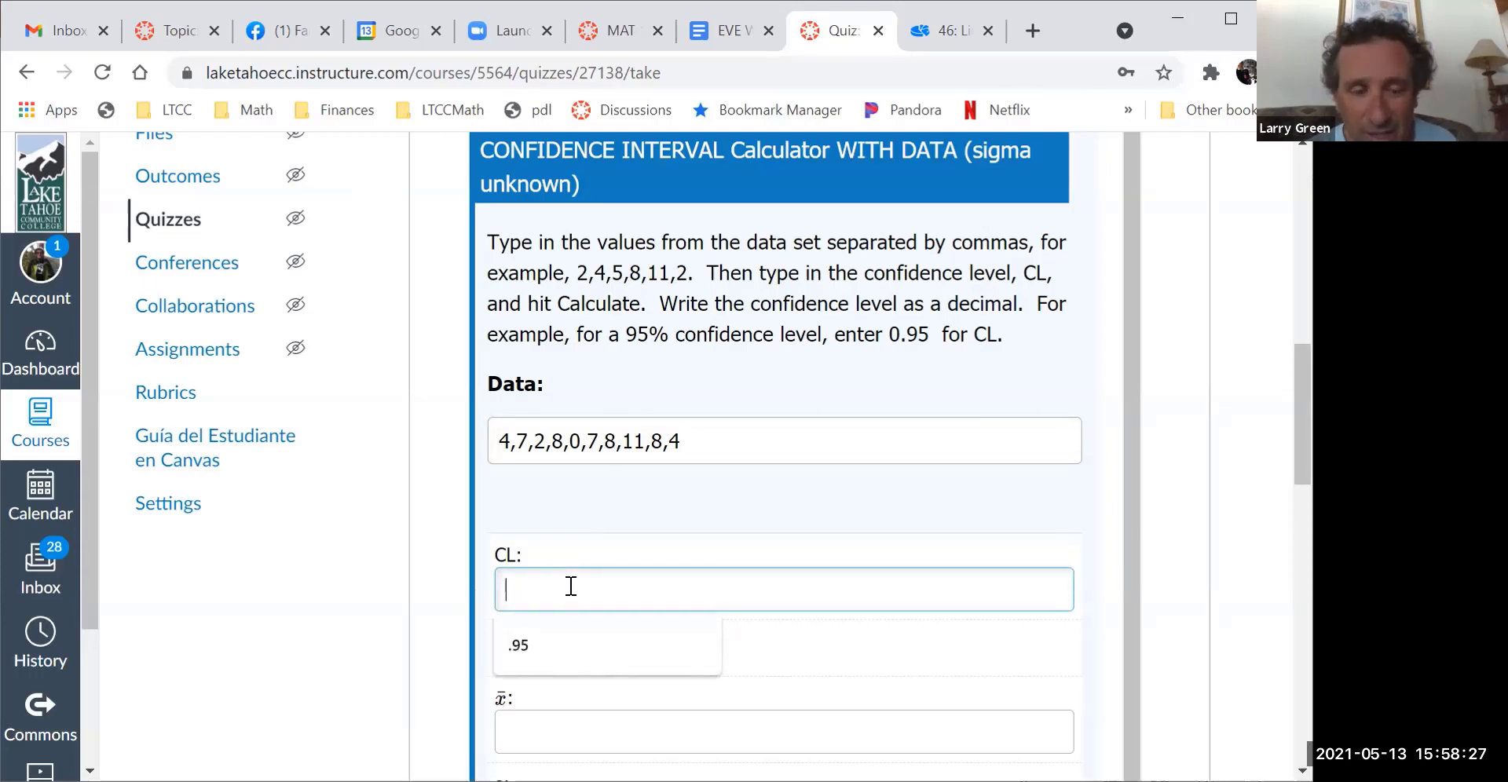
{"action": "left_click", "coordinate": [545, 640]}
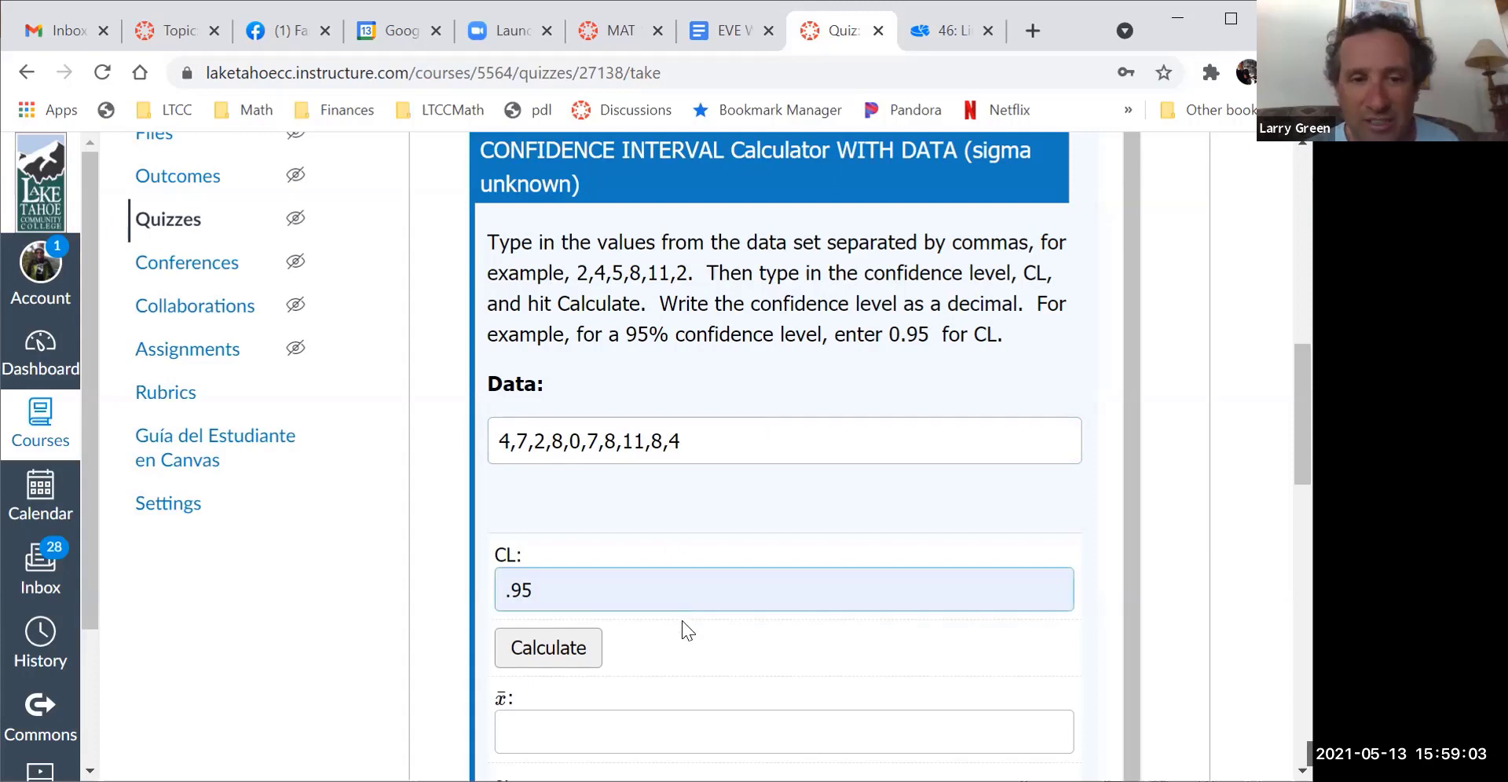
{"action": "left_click", "coordinate": [552, 657]}
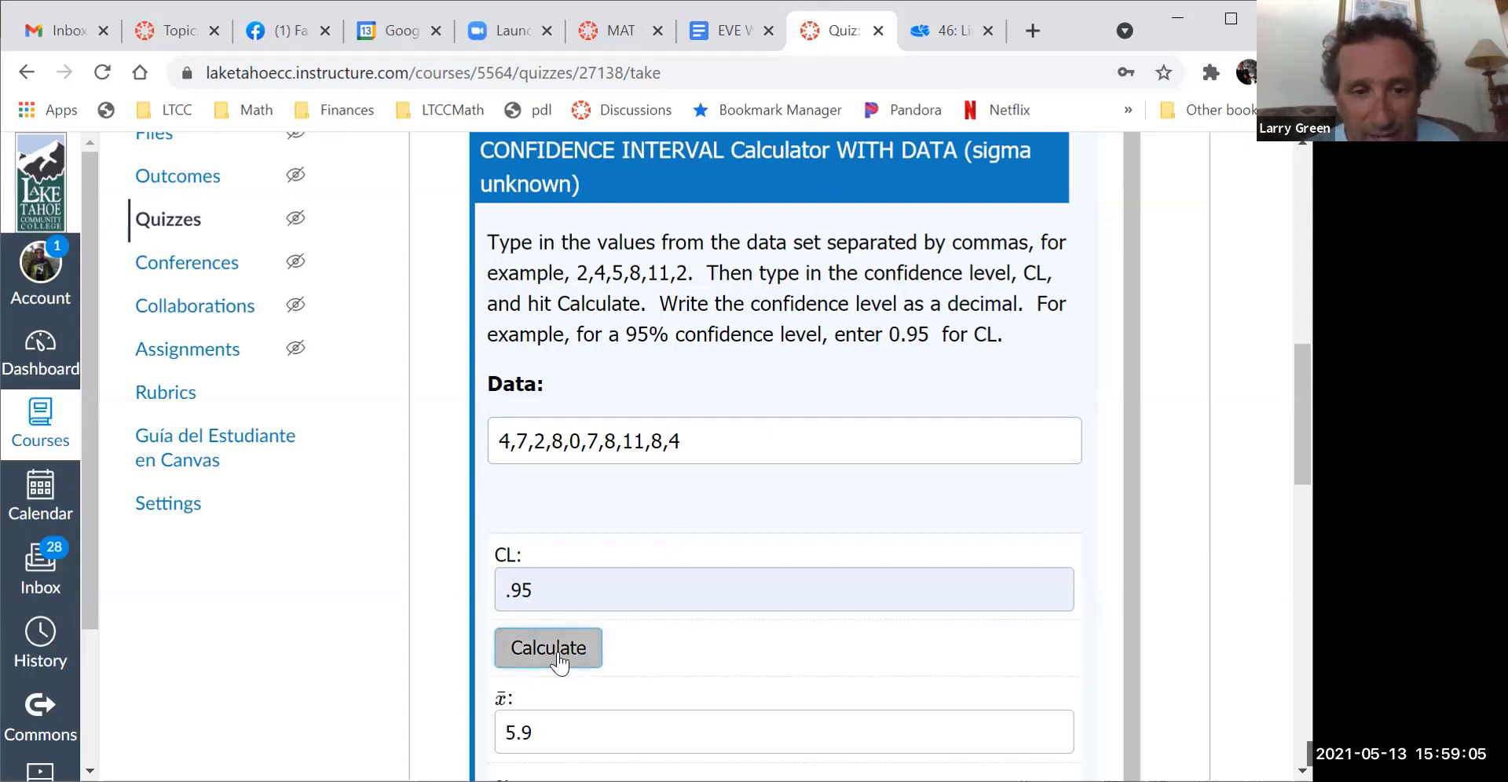
{"action": "scroll", "coordinate": [691, 633], "scroll_direction": "down", "scroll_amount": 5}
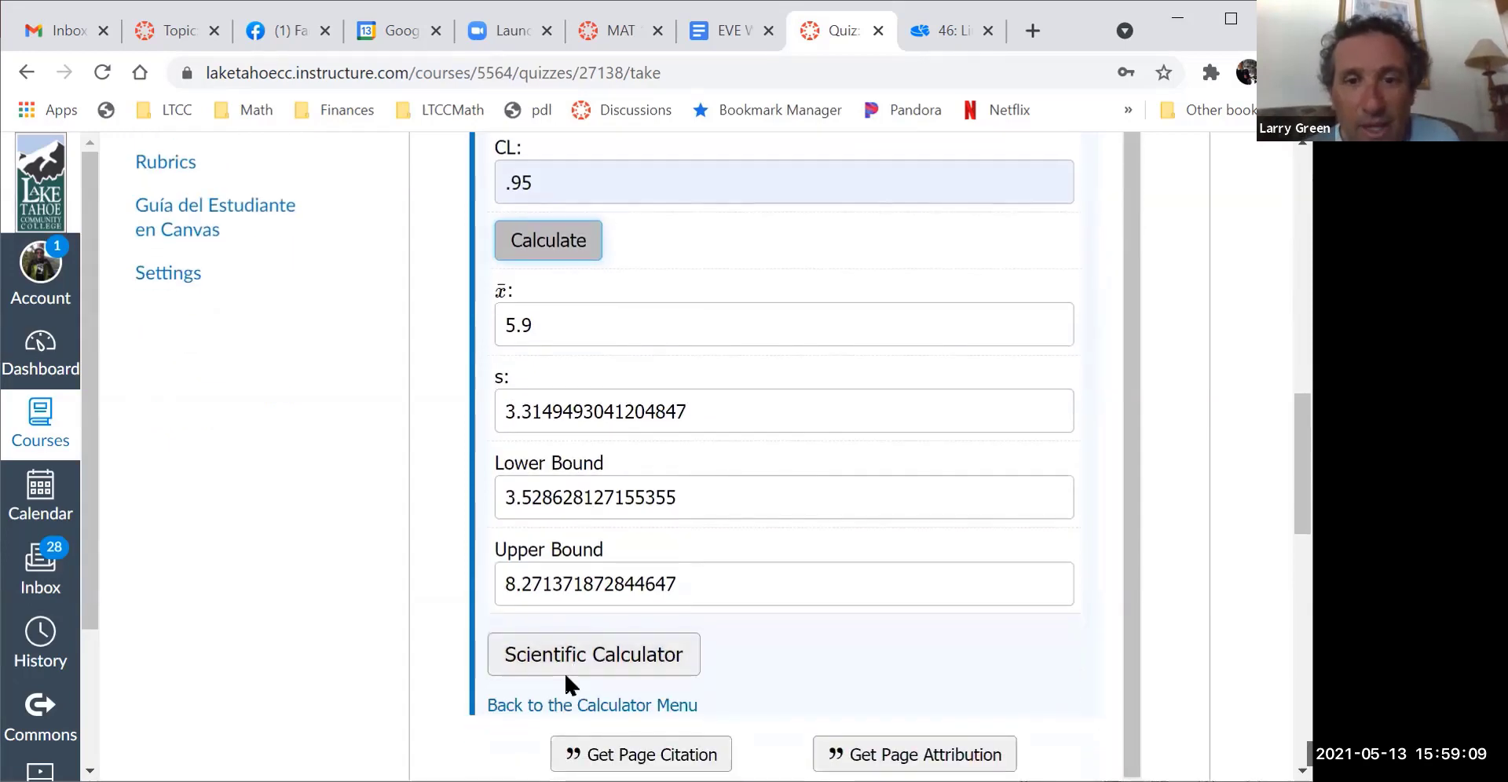
Highlight the lower bound 3.5 and upper bound digits, then go to the webinar document.
{"action": "left_click", "coordinate": [639, 388]}
{"action": "left_click", "coordinate": [507, 493]}
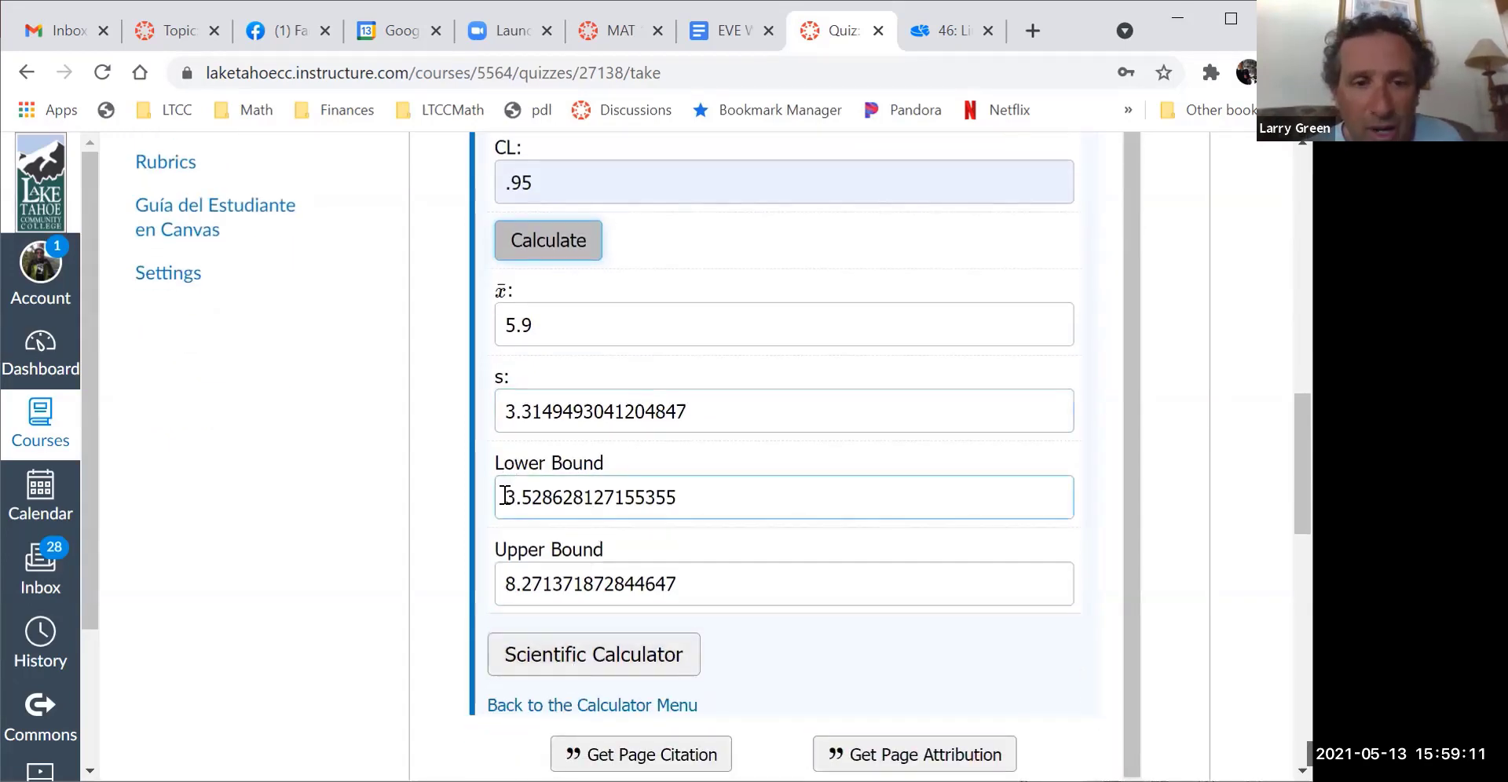
{"action": "left_click_drag", "start_coordinate": [506, 497], "coordinate": [583, 497]}
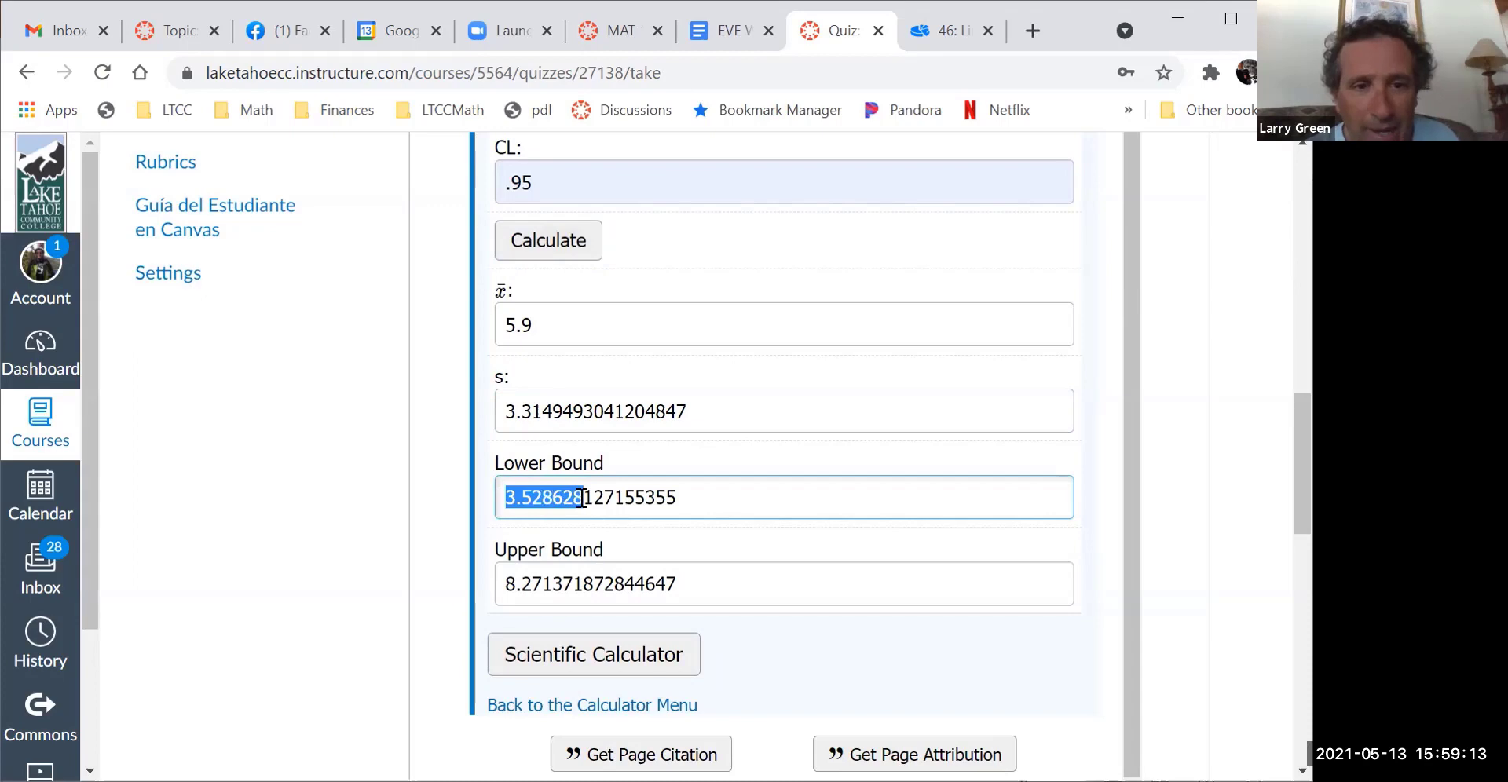
{"action": "left_click_drag", "start_coordinate": [509, 581], "coordinate": [571, 579]}
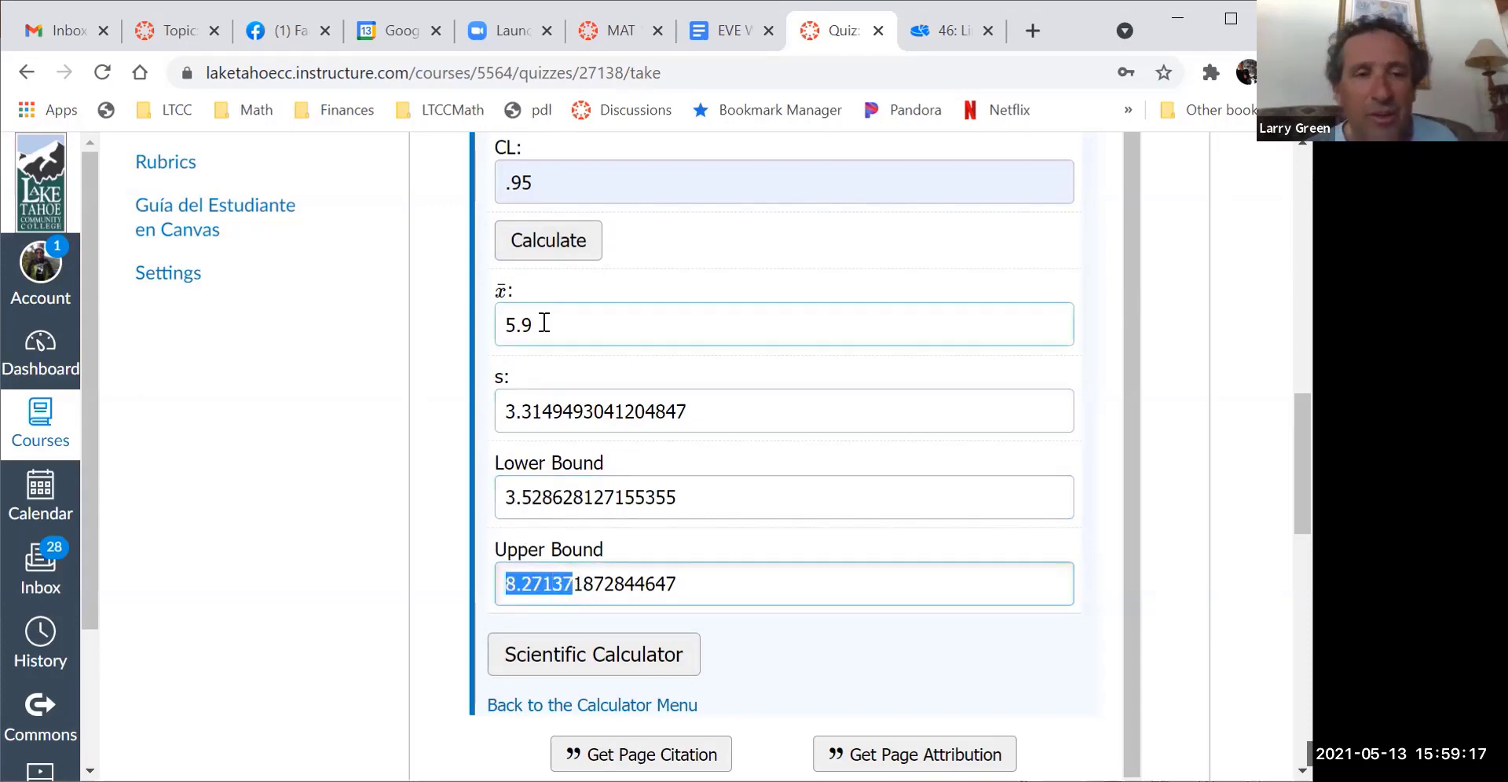
{"action": "left_click", "coordinate": [510, 491]}
{"action": "left_click_drag", "start_coordinate": [512, 491], "coordinate": [534, 493]}
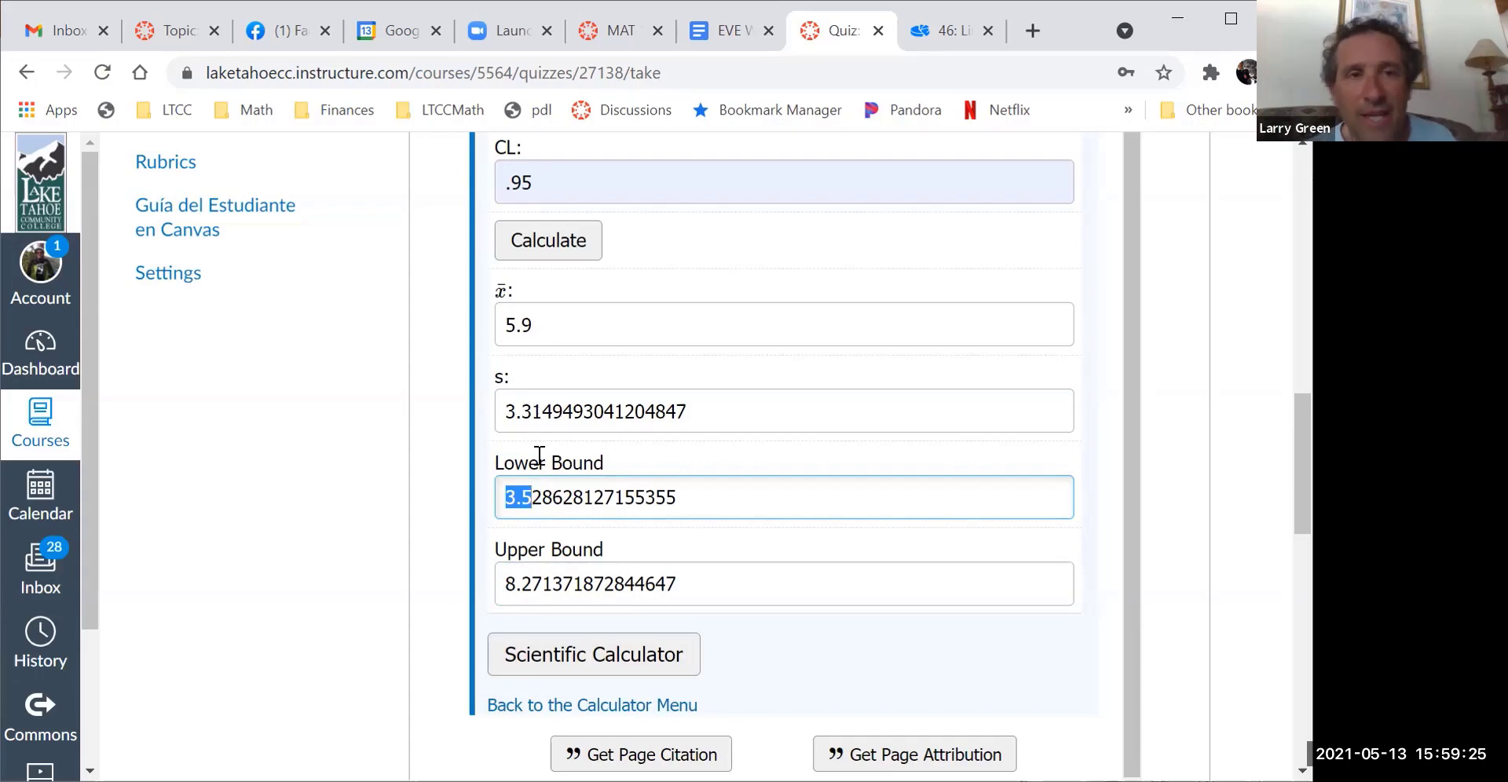
{"action": "left_click", "coordinate": [707, 30]}
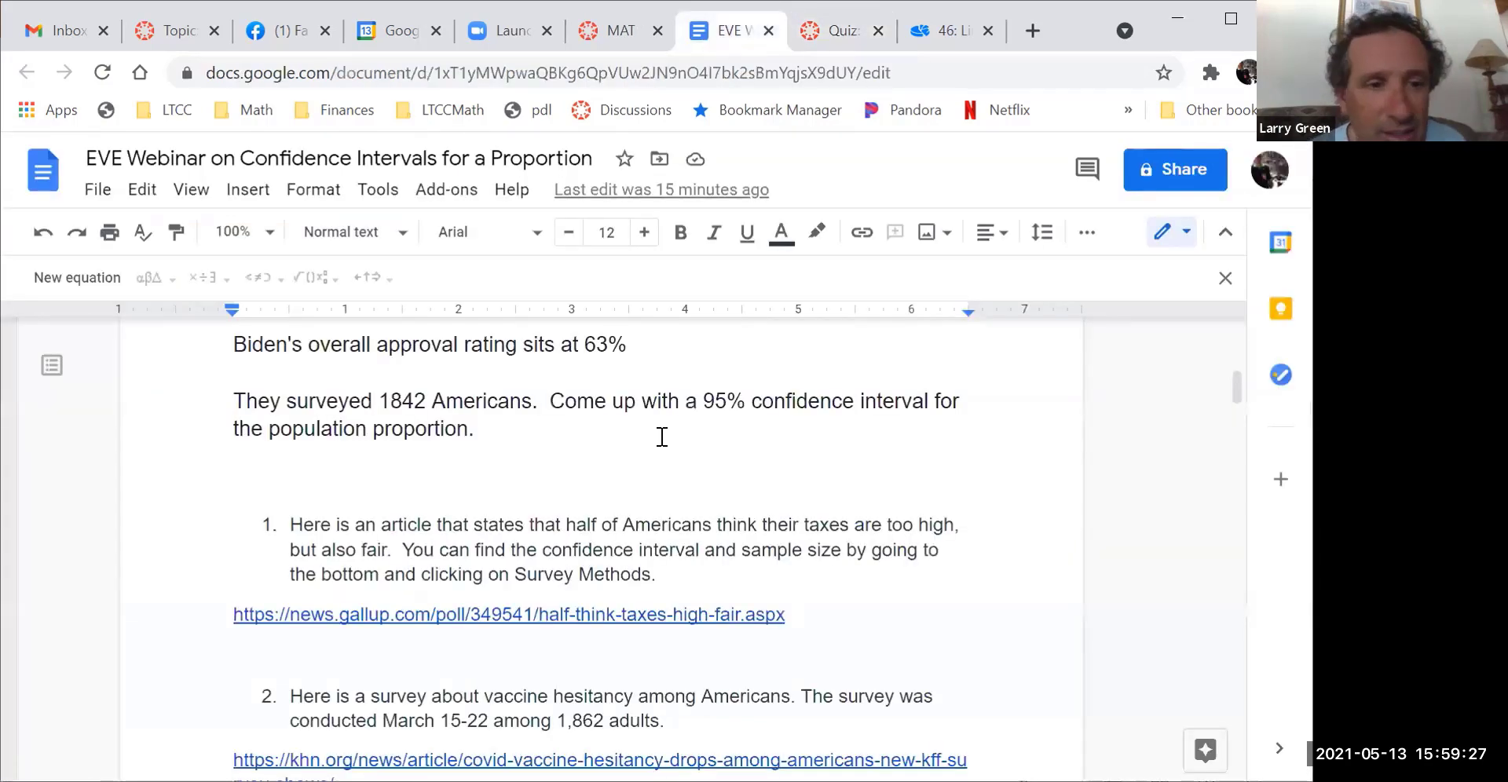
Return to the Canvas quiz and scroll back up to Question 1.
{"action": "left_click", "coordinate": [811, 33]}
{"action": "scroll", "coordinate": [810, 33], "scroll_direction": "up", "scroll_amount": 5}
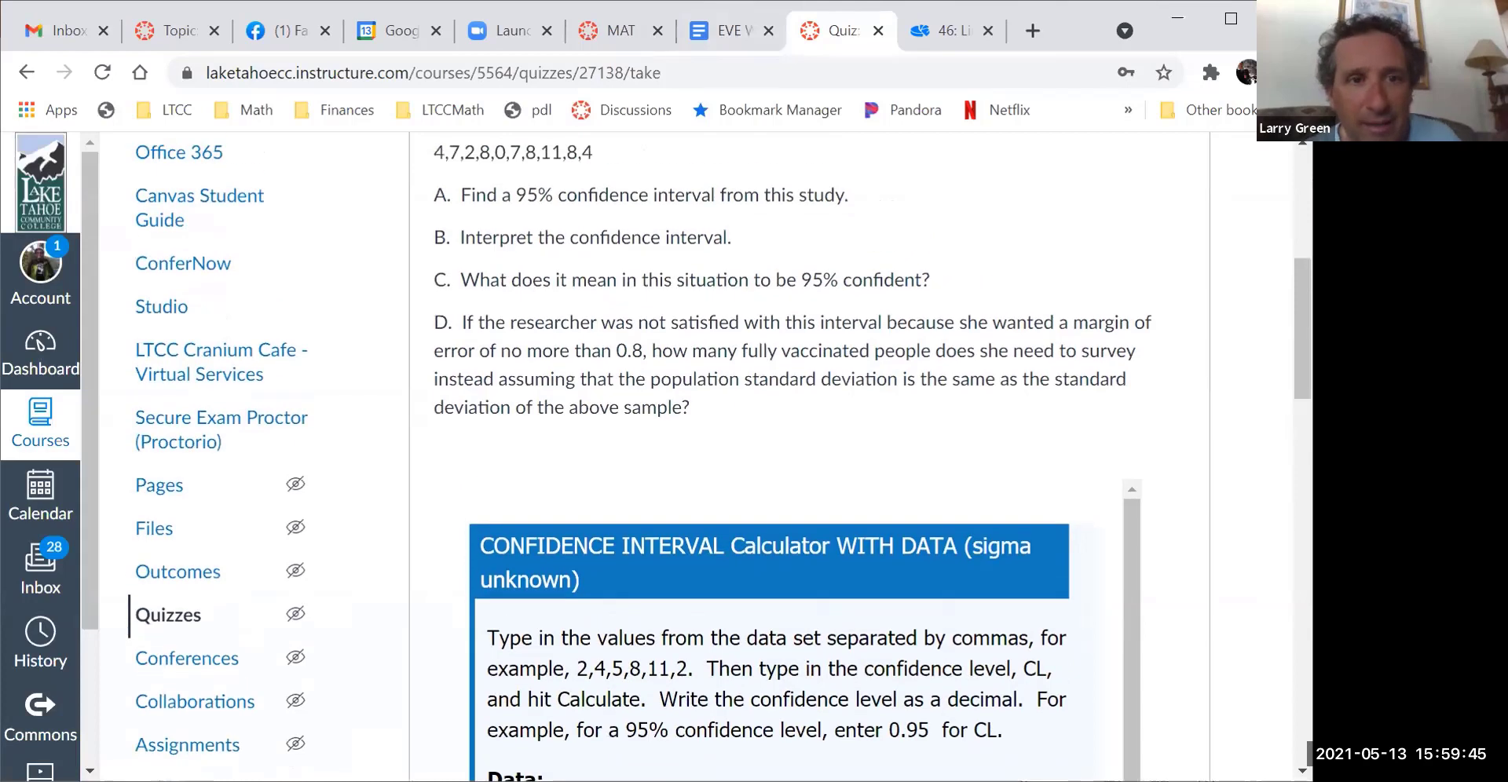
Paste question parts A–D into the answer box with a blank line under part A.
{"action": "left_click_drag", "start_coordinate": [431, 195], "coordinate": [782, 399]}
{"action": "key", "text": "ctrl+c"}
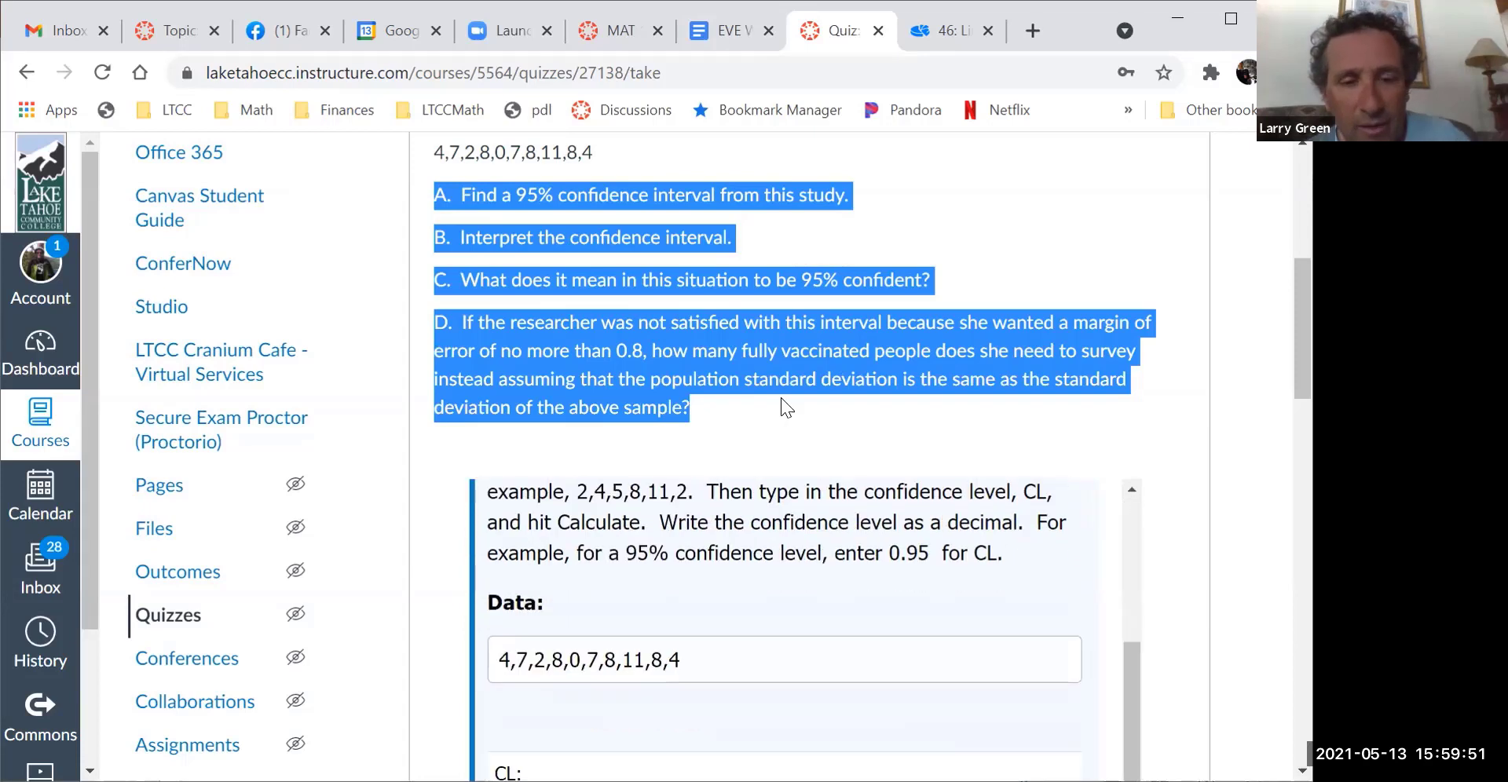
{"action": "scroll", "coordinate": [781, 397], "scroll_direction": "down", "scroll_amount": 10}
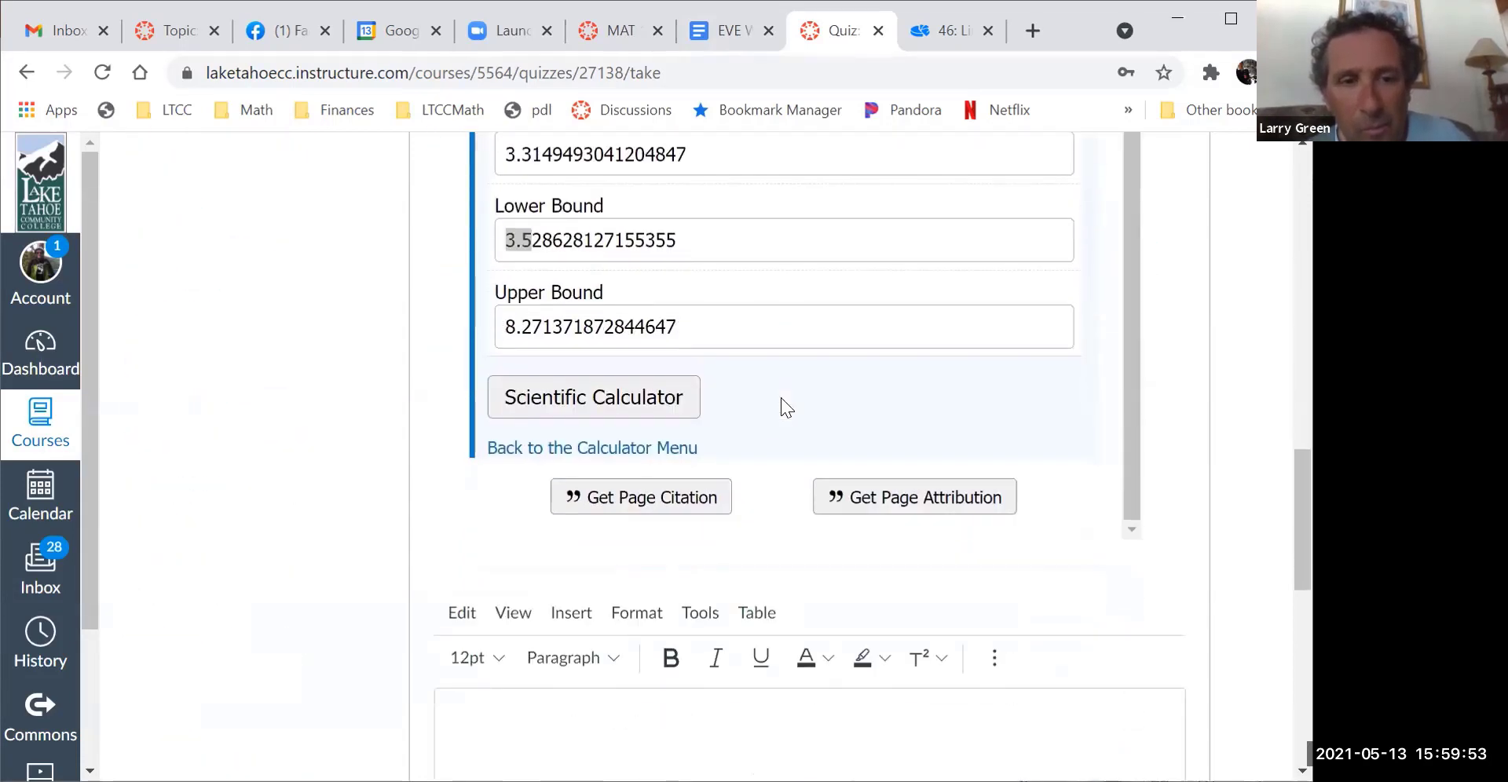
{"action": "key", "text": "Tab"}
{"action": "key", "text": "ctrl+v"}
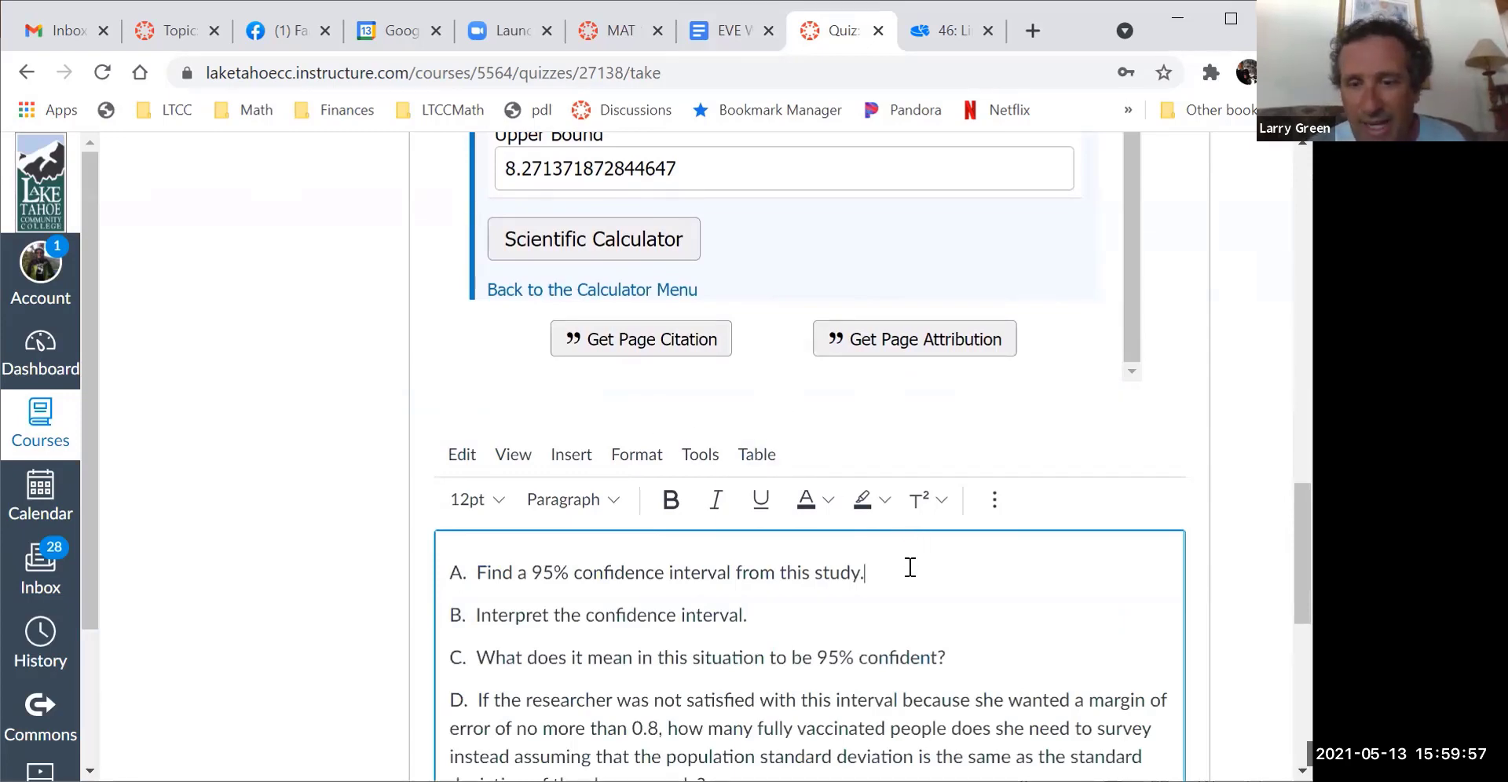
{"action": "key", "text": "Return"}
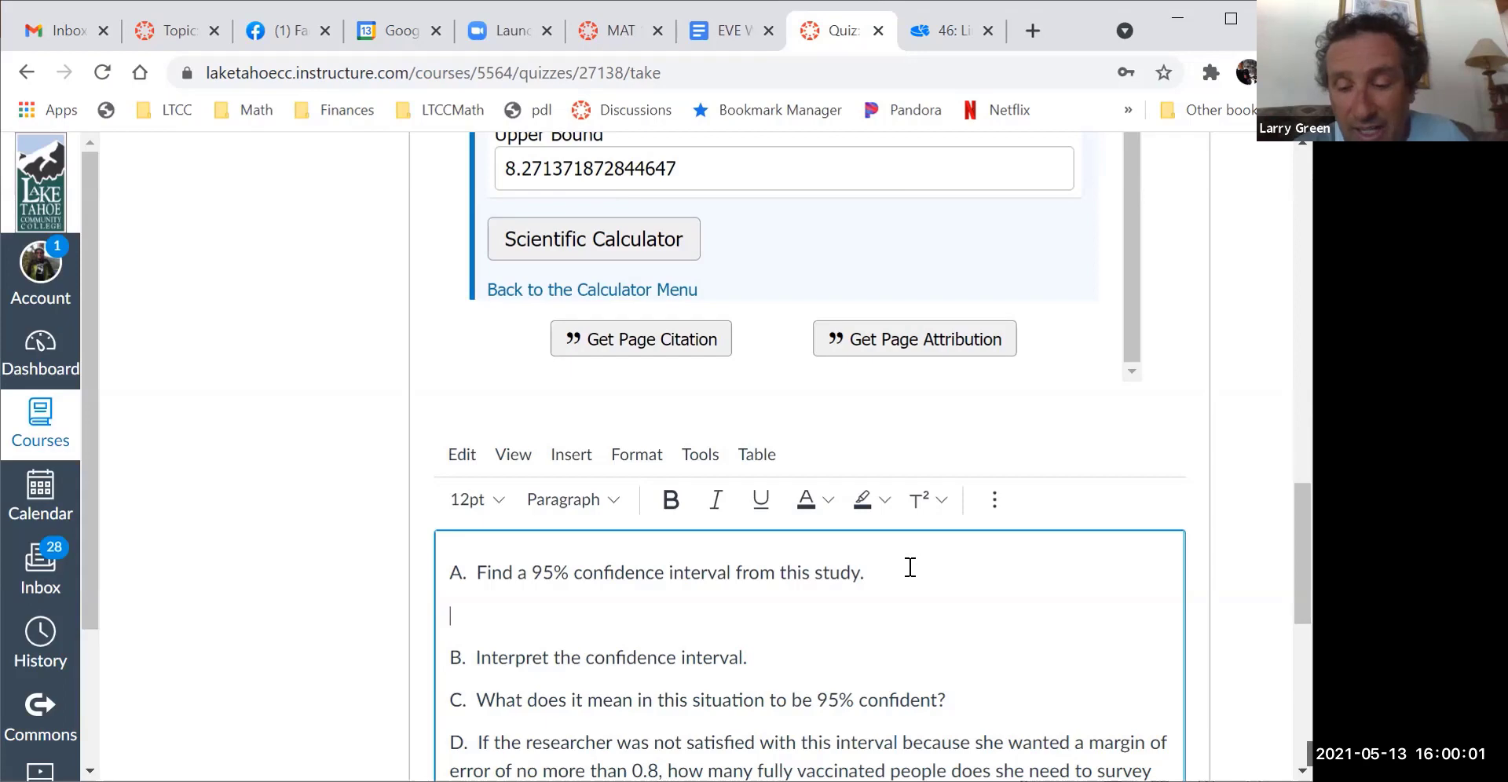
Enter the 95% confidence interval [3.5,8.3] on the blank line beneath part A.
{"action": "type", "text": "["}
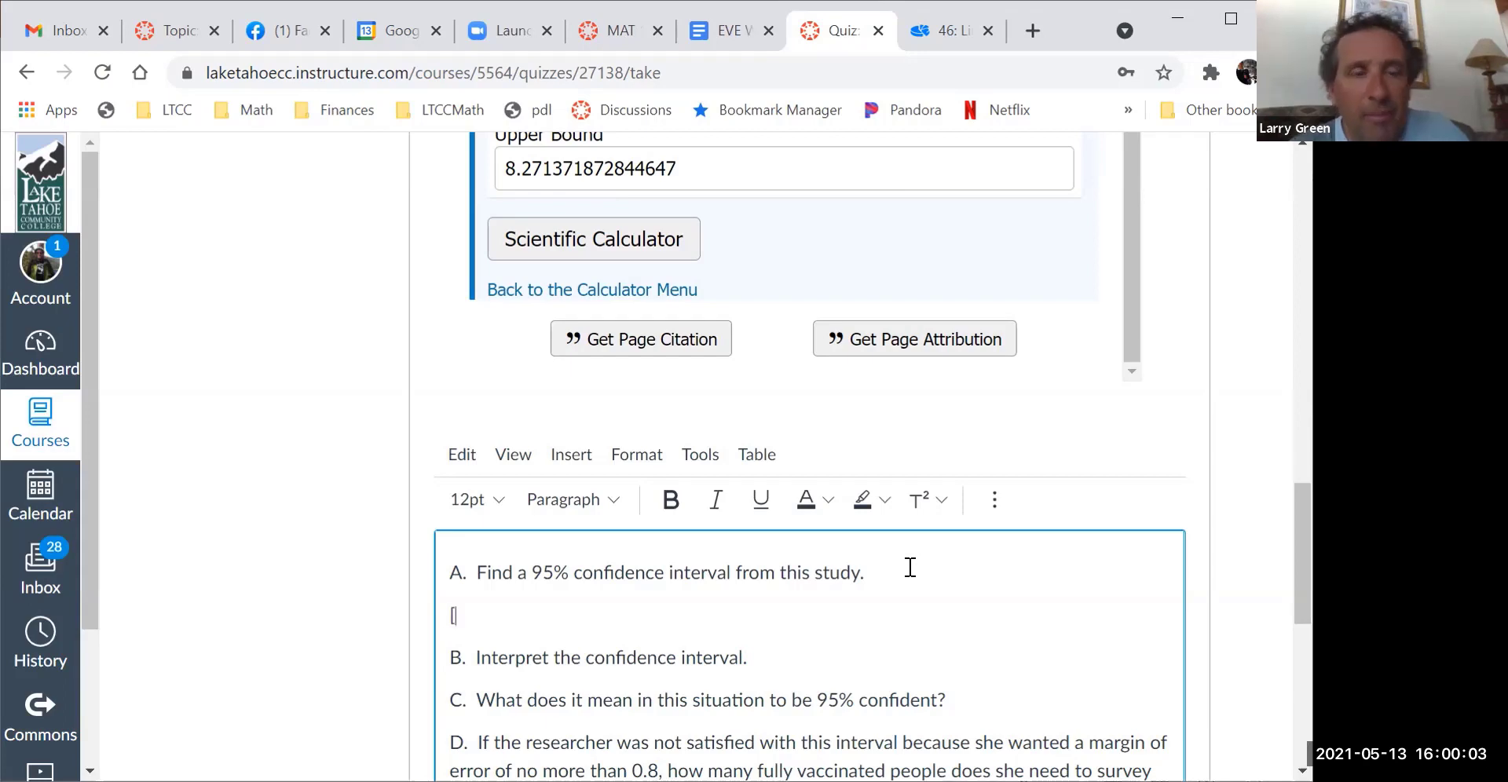
{"action": "scroll", "coordinate": [911, 567], "scroll_direction": "up", "scroll_amount": 1}
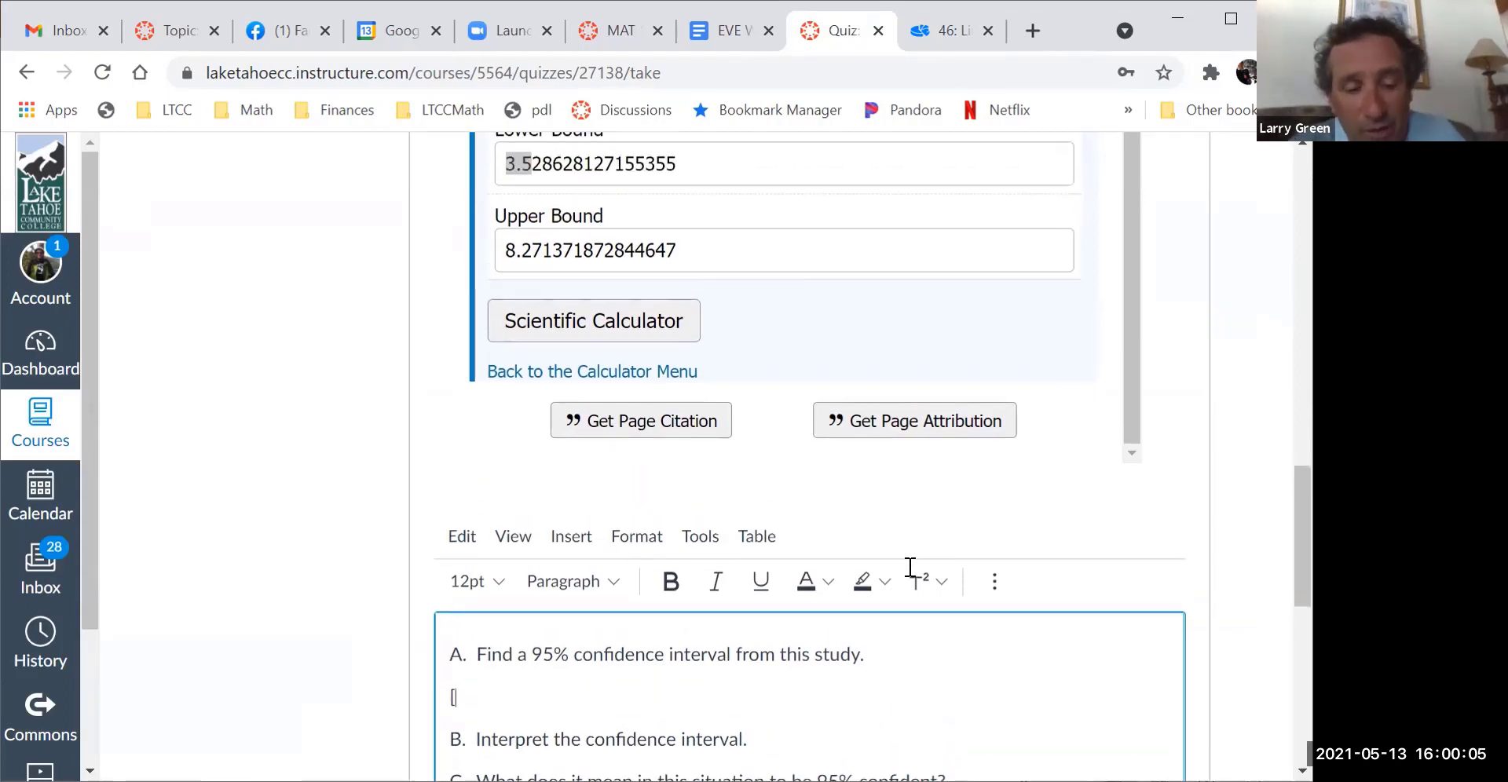
{"action": "type", "text": "3.5,8.3"}
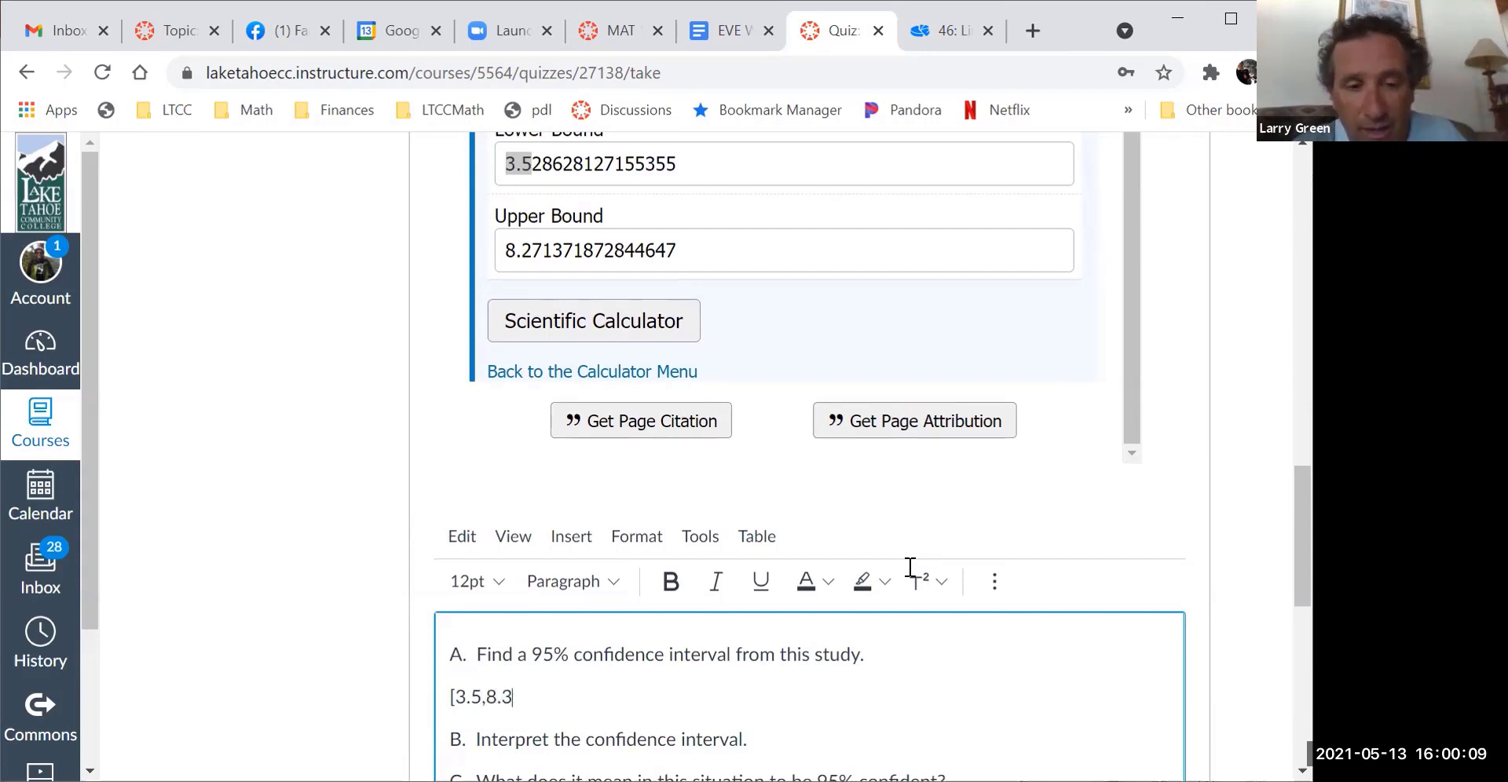
{"action": "type", "text": "]"}
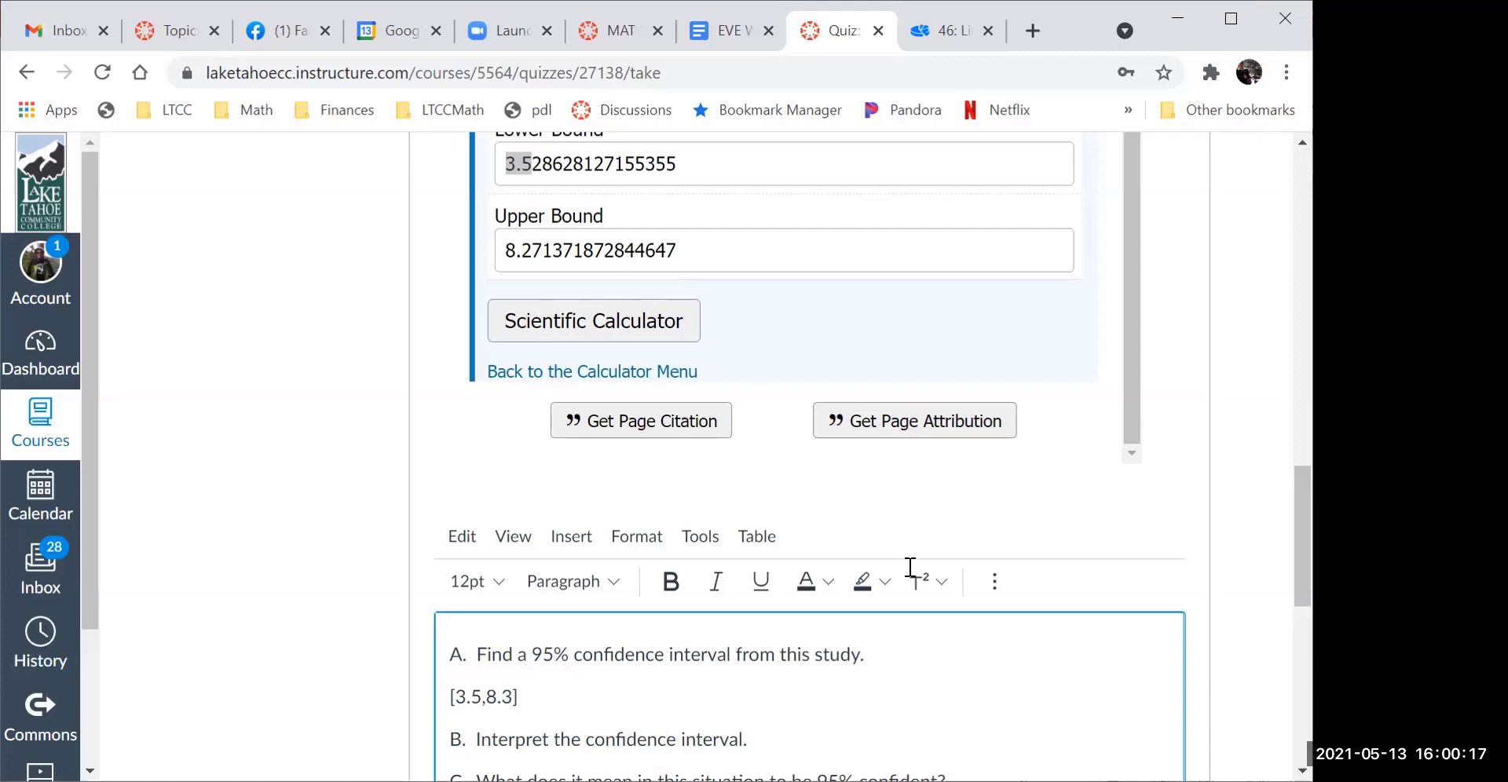
{"action": "scroll", "coordinate": [911, 568], "scroll_direction": "up", "scroll_amount": 1}
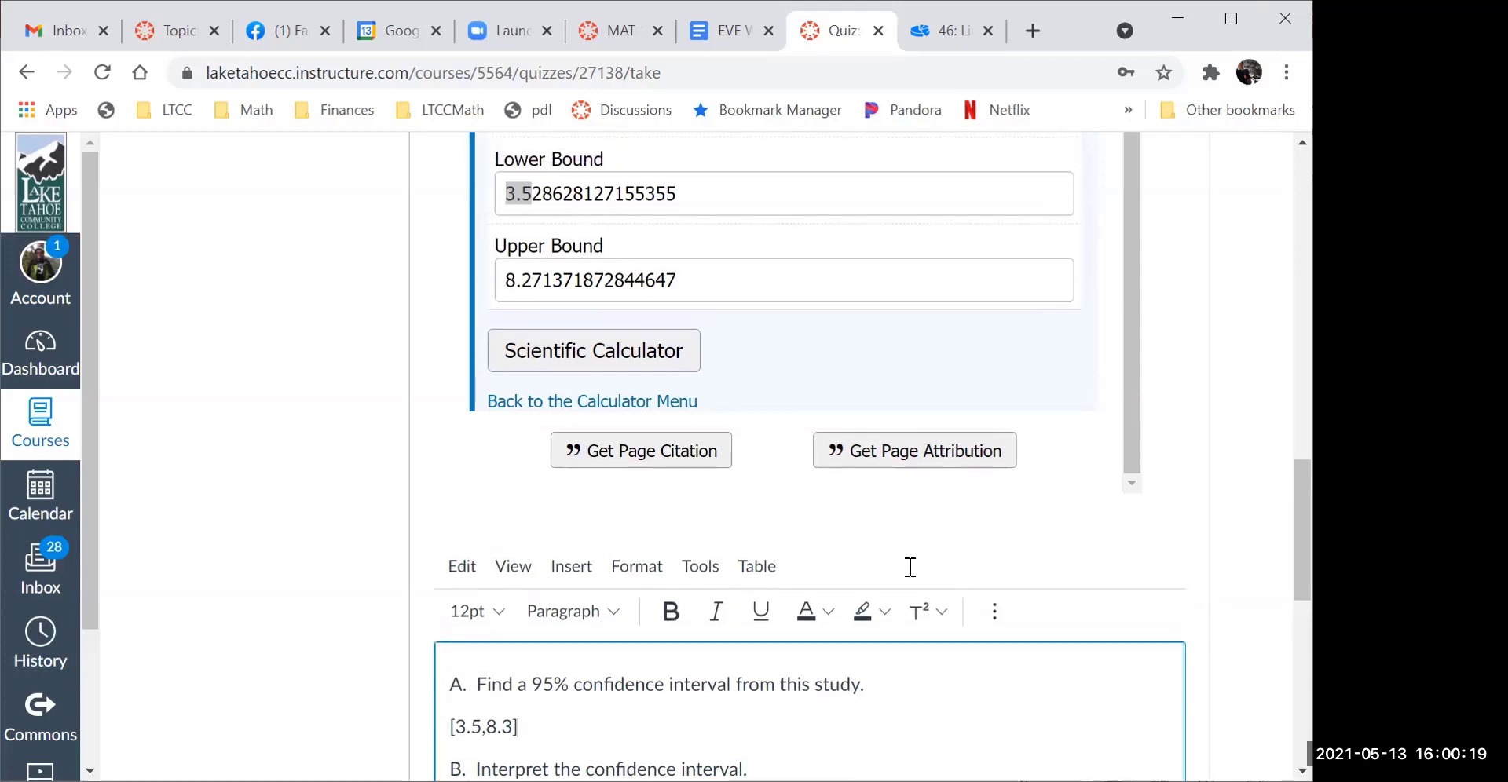